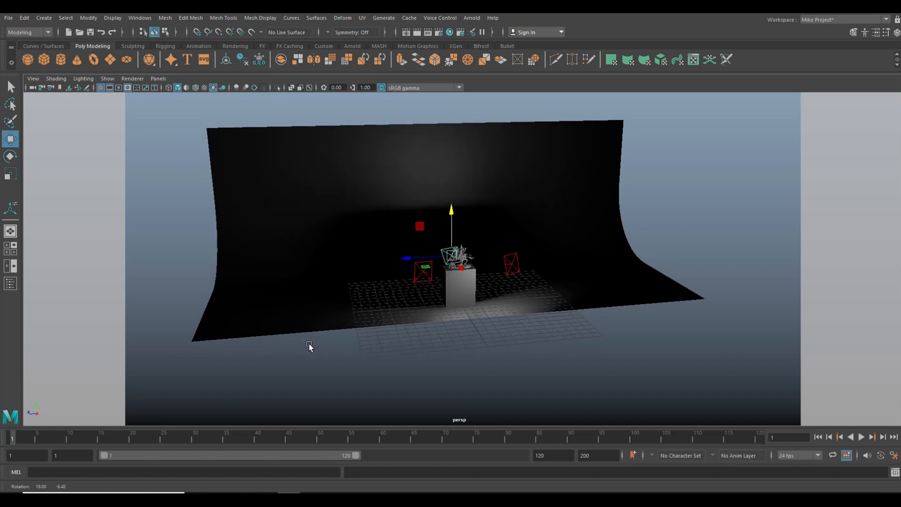
- Recall the saved camera bookmark that frames the horse statue in the perspective view
alt+drag(310, 341, 311, 341)
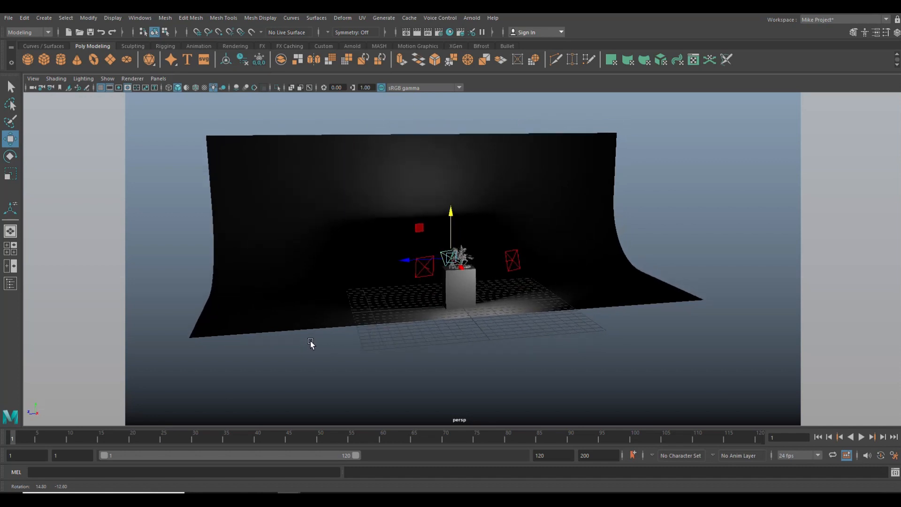
click(33, 81)
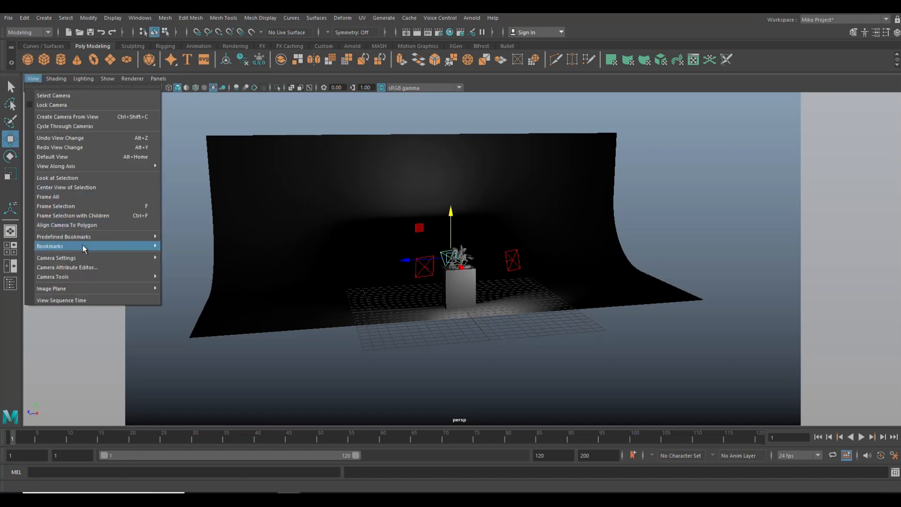
mouse_move(83, 248)
click(214, 247)
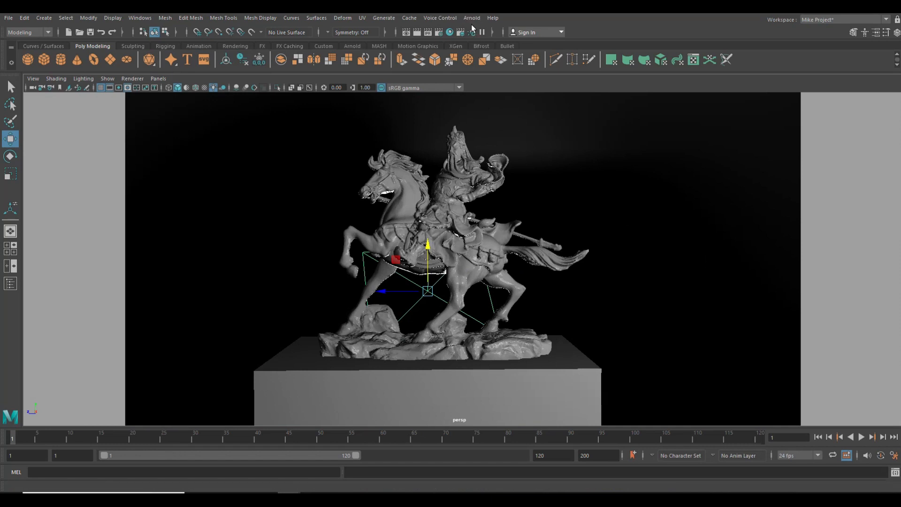
- Import the Default Settings preset into the render settings and close the Render Settings window
click(440, 31)
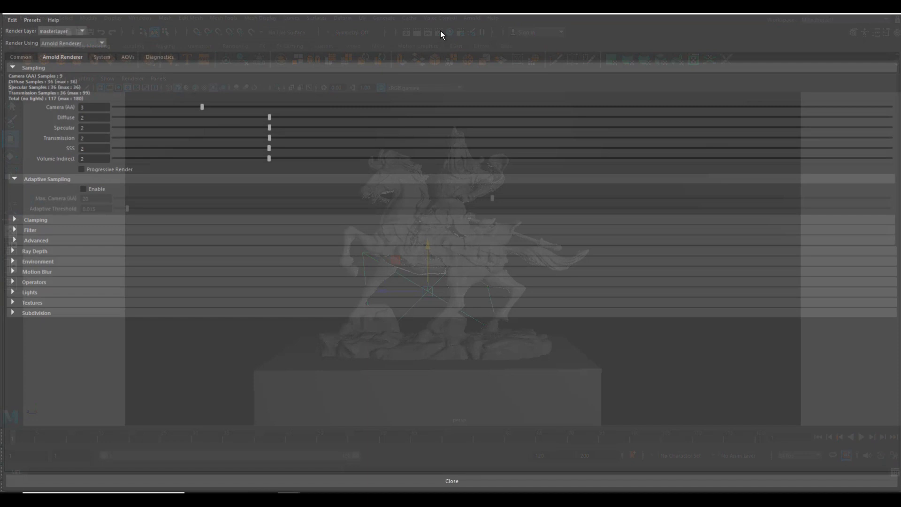
click(29, 19)
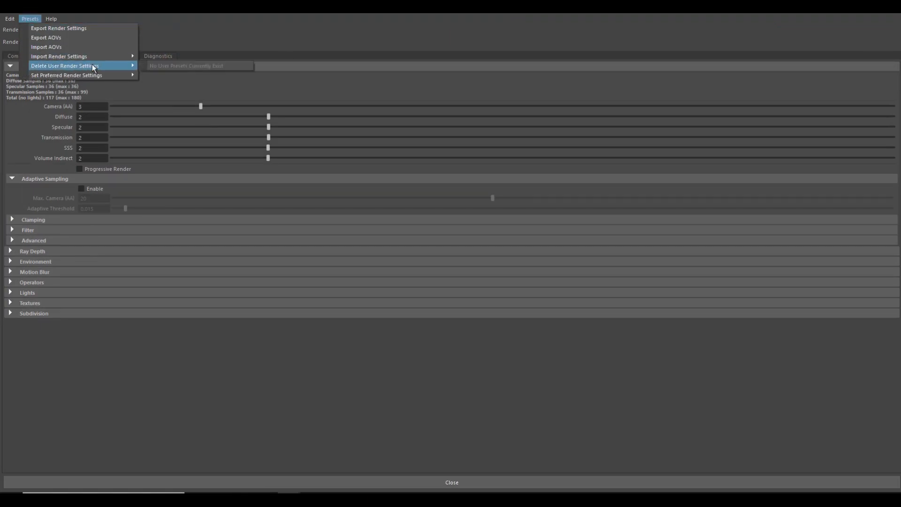
mouse_move(97, 57)
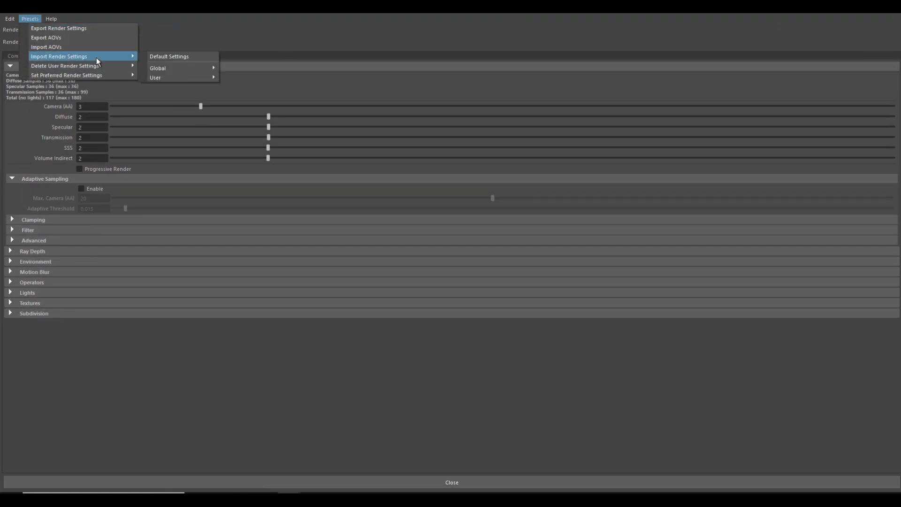
click(189, 57)
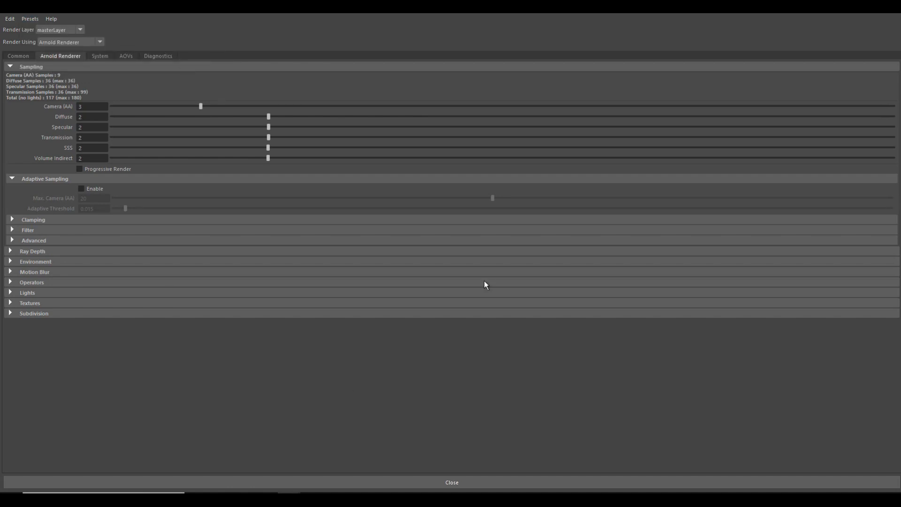
click(848, 7)
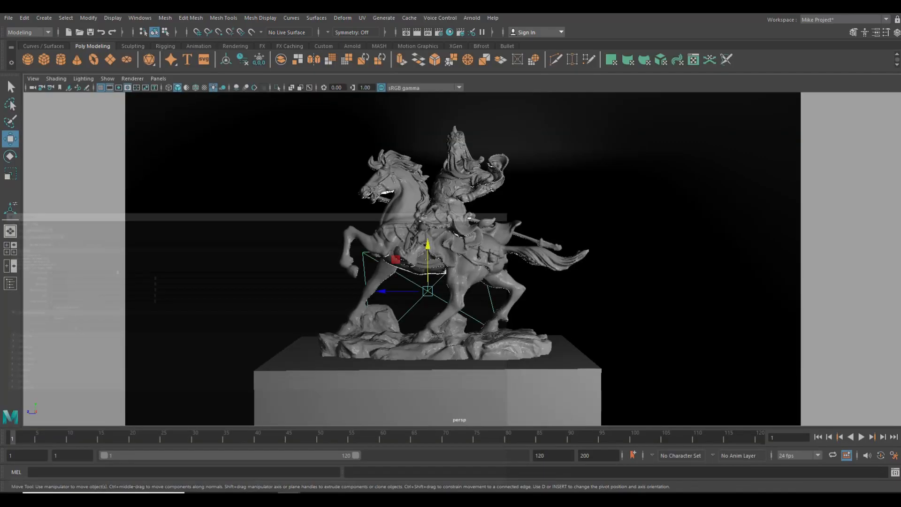
click(61, 485)
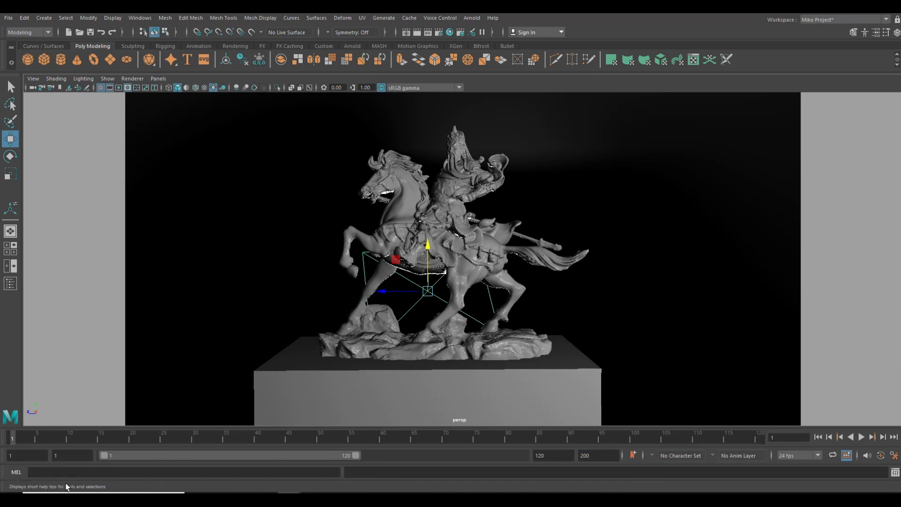
- Render the statue scene with Arnold and resize the RenderView window to fit the image beside the viewport
click(472, 19)
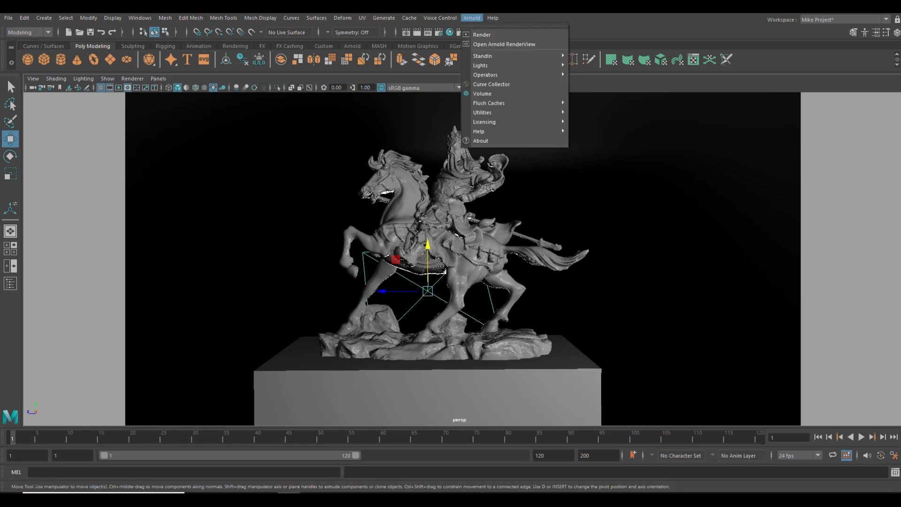
click(484, 35)
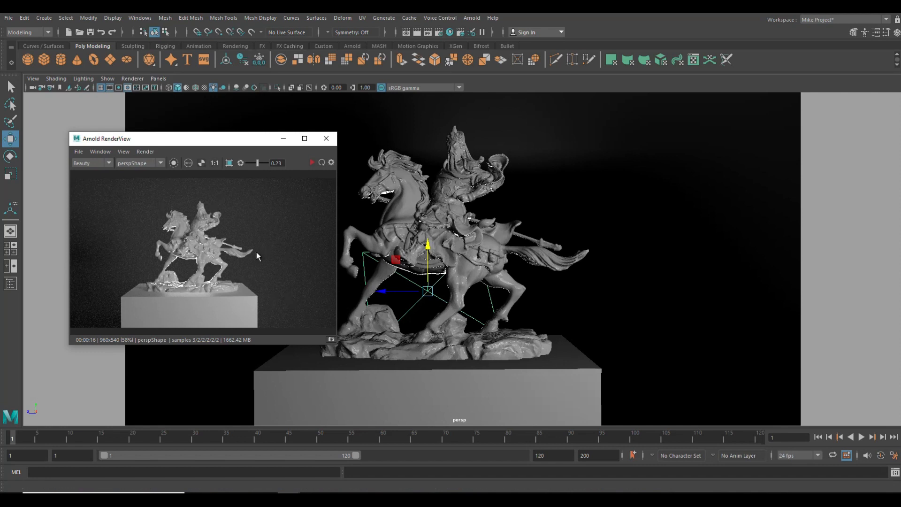
drag(338, 210, 648, 225)
mouse_move(572, 346)
mouse_down()
mouse_move(586, 391)
mouse_move(589, 502)
mouse_move(583, 336)
mouse_up()
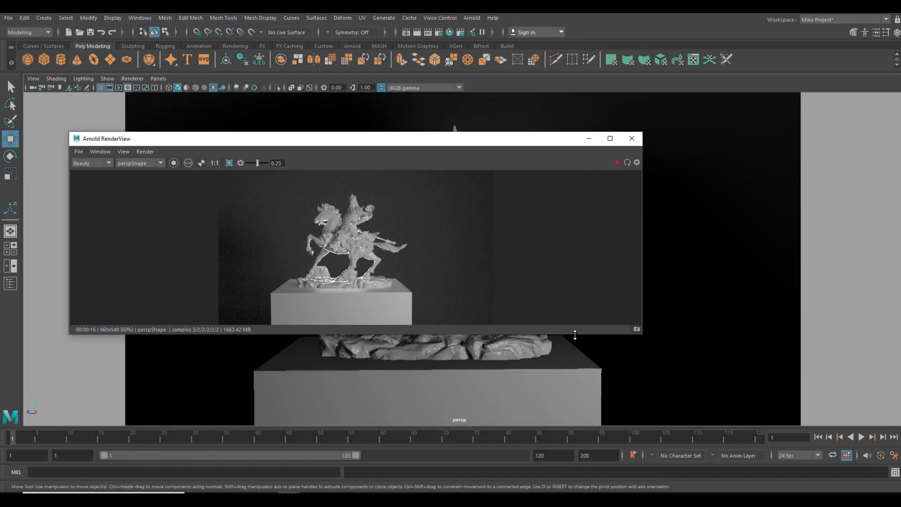
drag(642, 286, 365, 265)
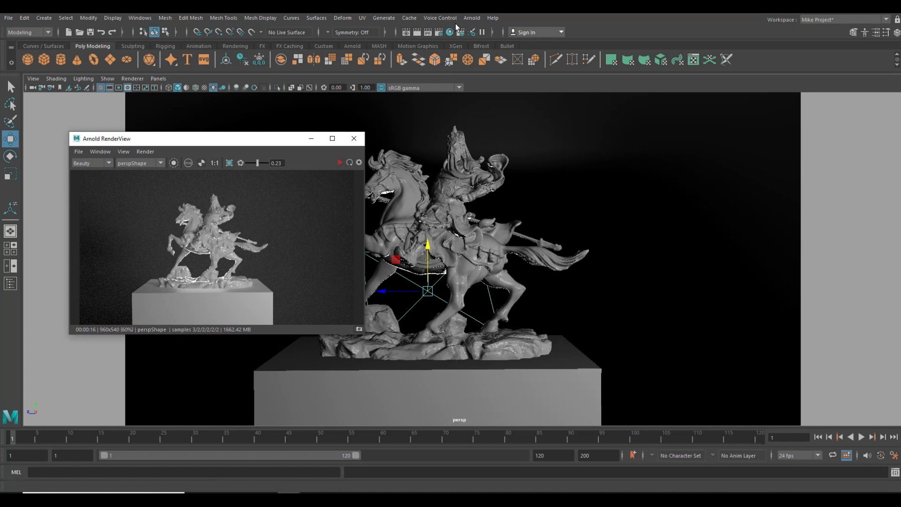
- Set the Arnold Camera (AA) samples to 12 in the render settings
click(440, 33)
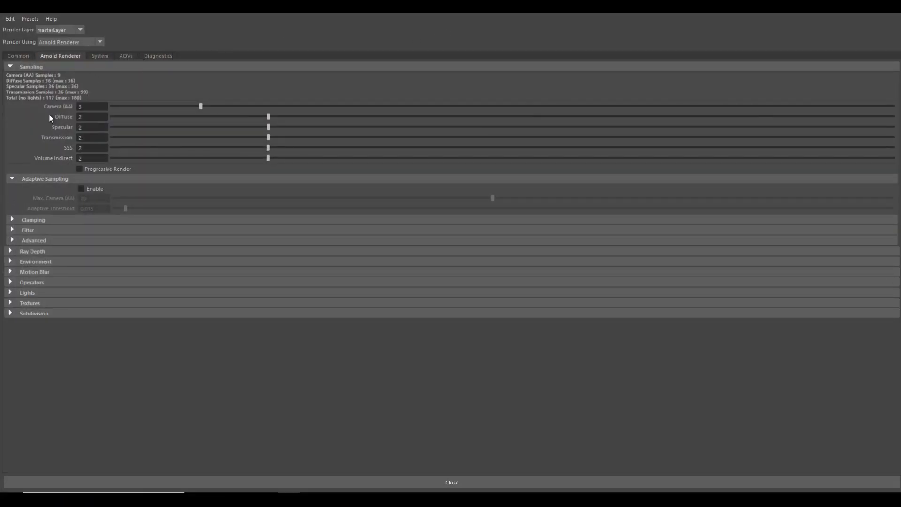
click(96, 106)
key(Return)
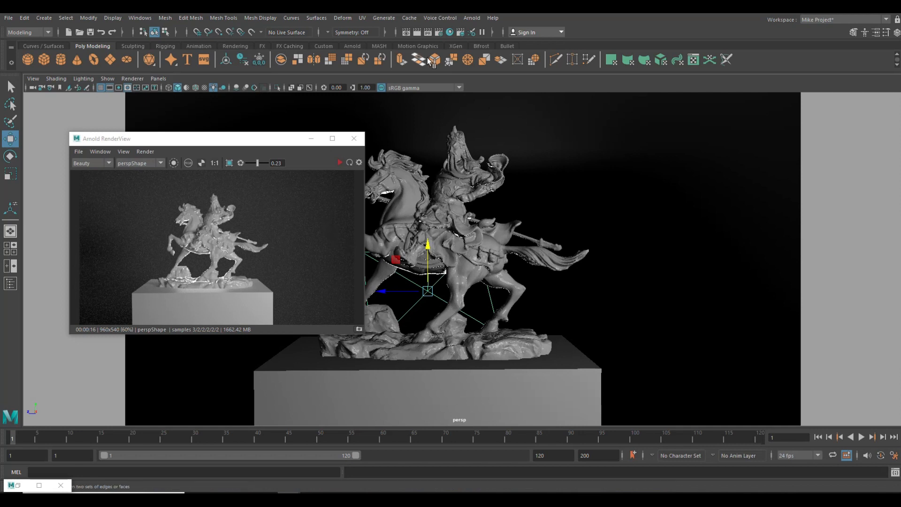
- Close the existing RenderView window and render the scene again with Arnold
click(356, 139)
click(471, 18)
click(483, 35)
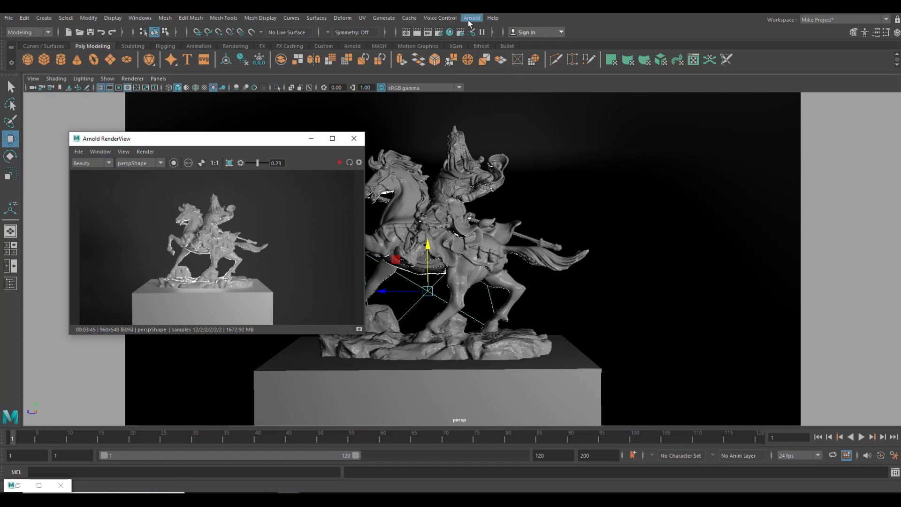
- Reset the render settings with the Default Settings preset and minimize the RenderView window
click(439, 33)
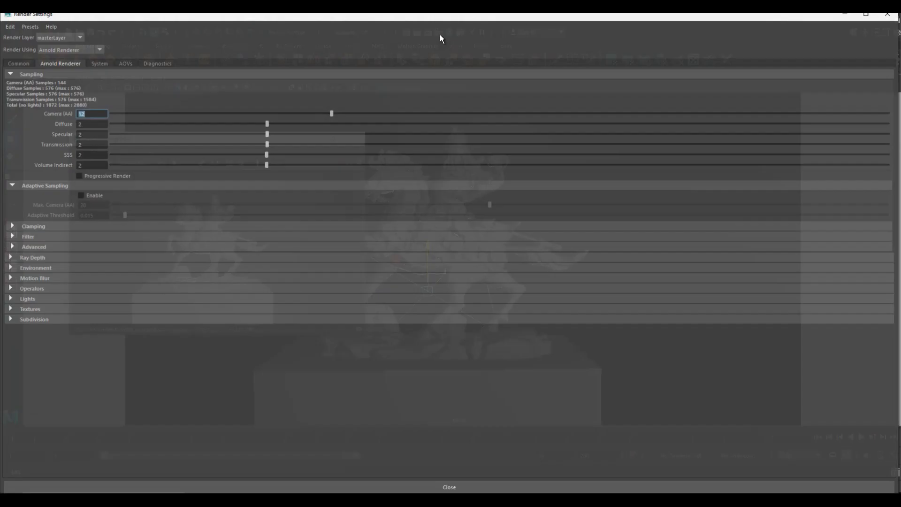
click(27, 22)
mouse_move(113, 68)
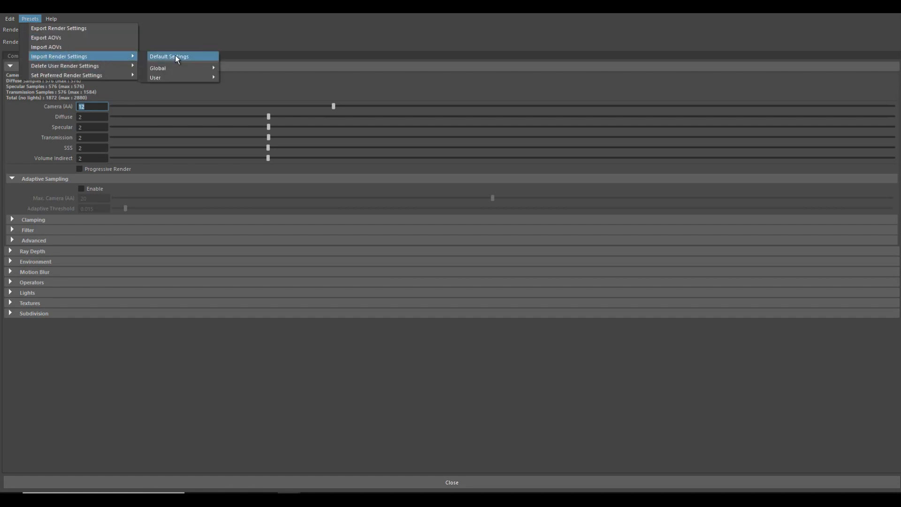
click(176, 56)
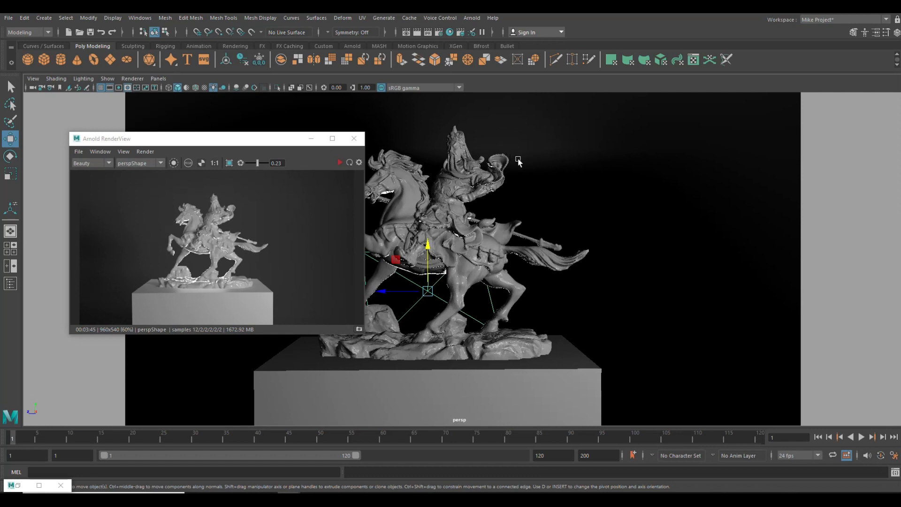
click(311, 138)
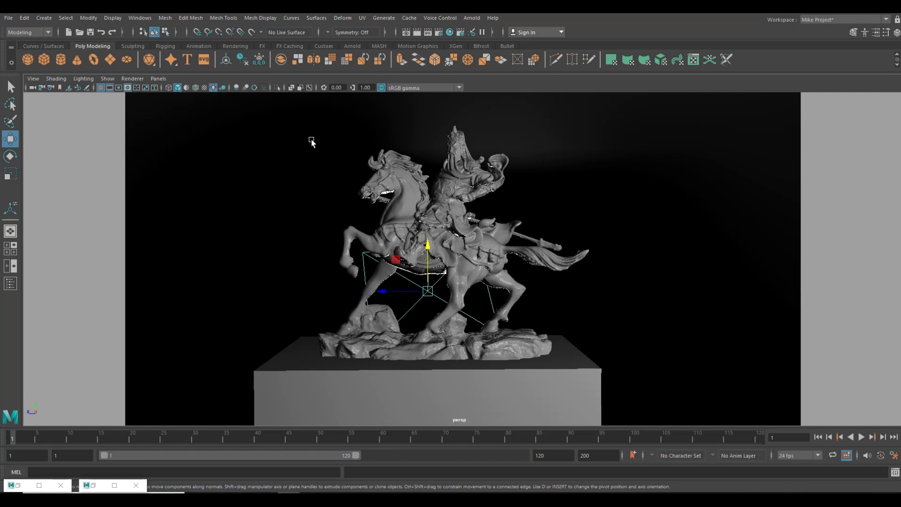
- Show the Outliner and set the Samples attribute of aiAreaLight1 to 4
click(10, 283)
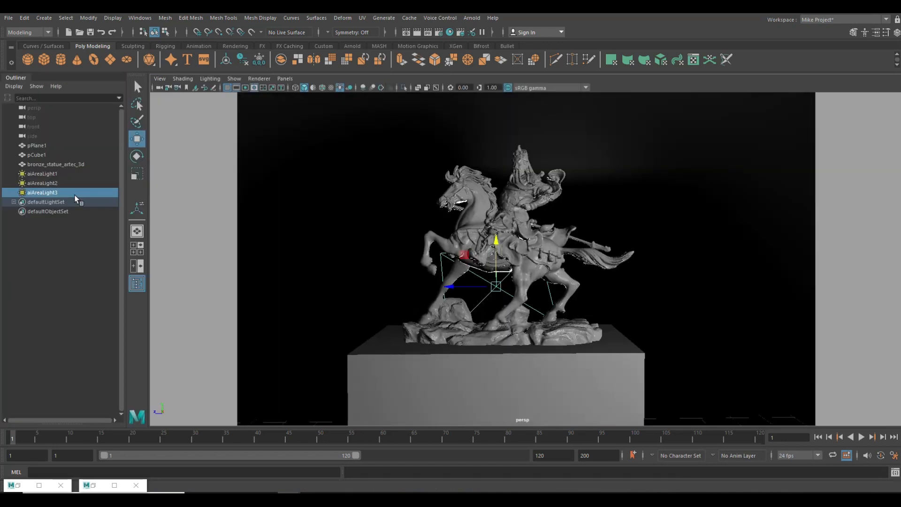
click(43, 174)
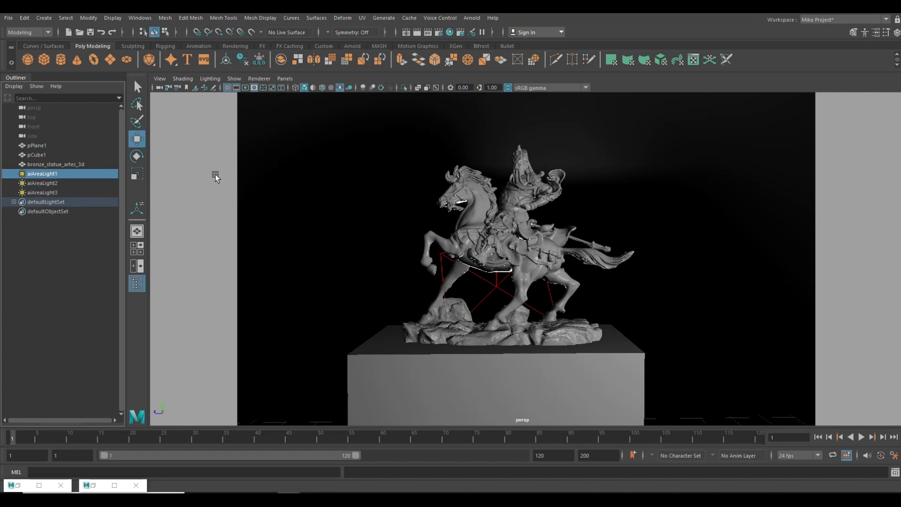
key(ctrl+a)
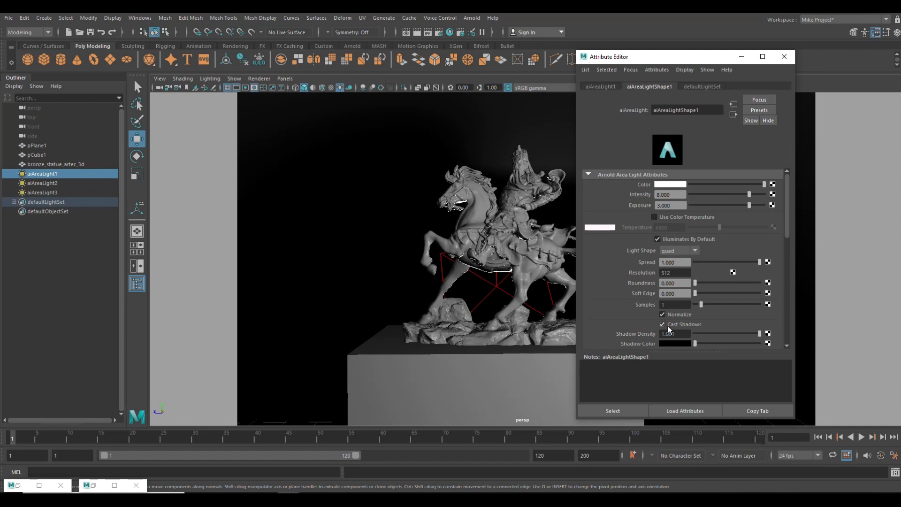
double_click(682, 305)
text(4)
key(Return)
- Set the Samples attribute of aiAreaLight2 to 4
click(38, 183)
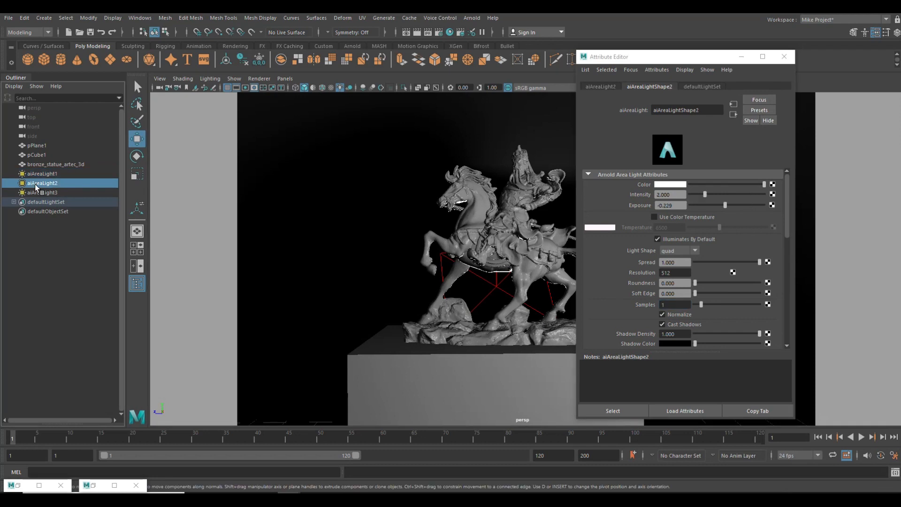
double_click(676, 304)
text(4)
key(Return)
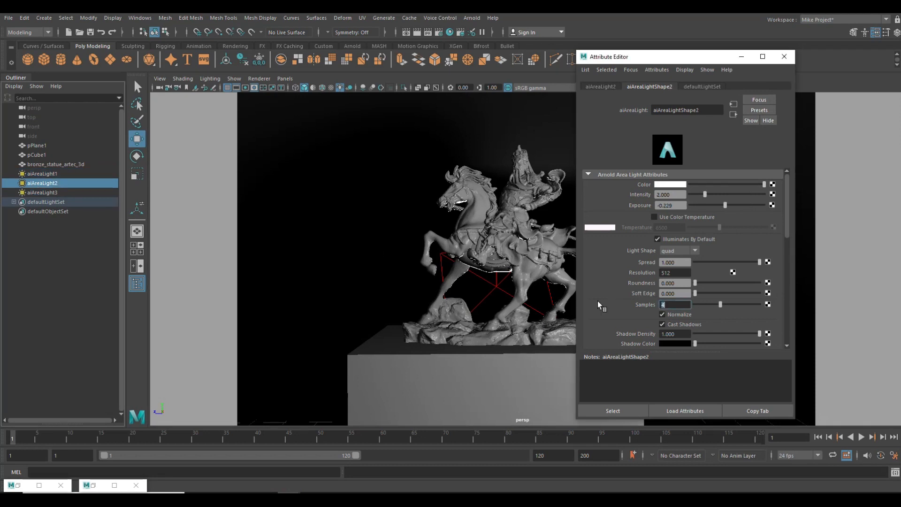
- Set the Samples attribute of aiAreaLight3 to 4, then close the Attribute Editor and the minimized windows
click(45, 193)
double_click(663, 305)
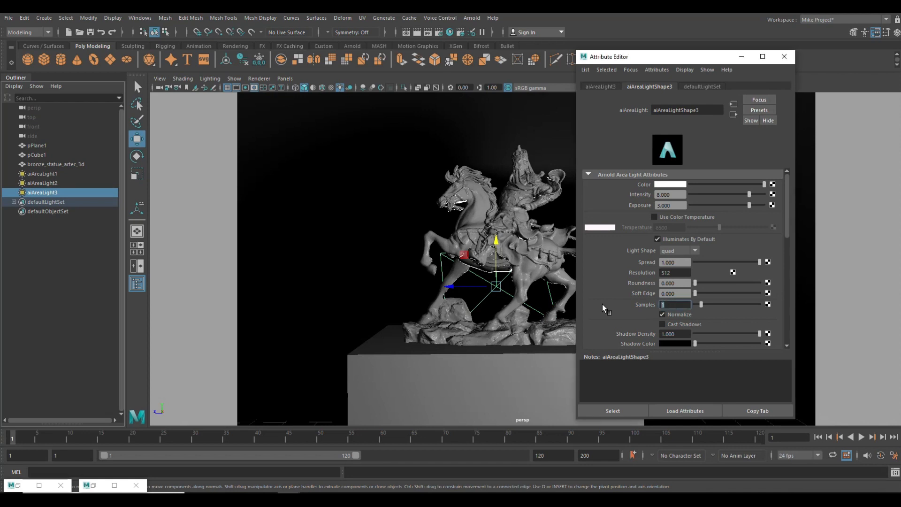
text(4)
key(Return)
click(785, 57)
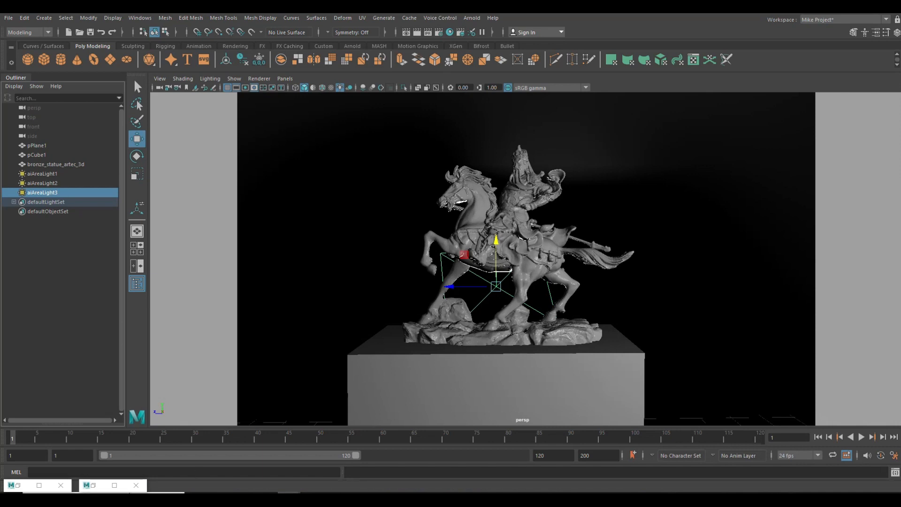
click(136, 485)
click(61, 485)
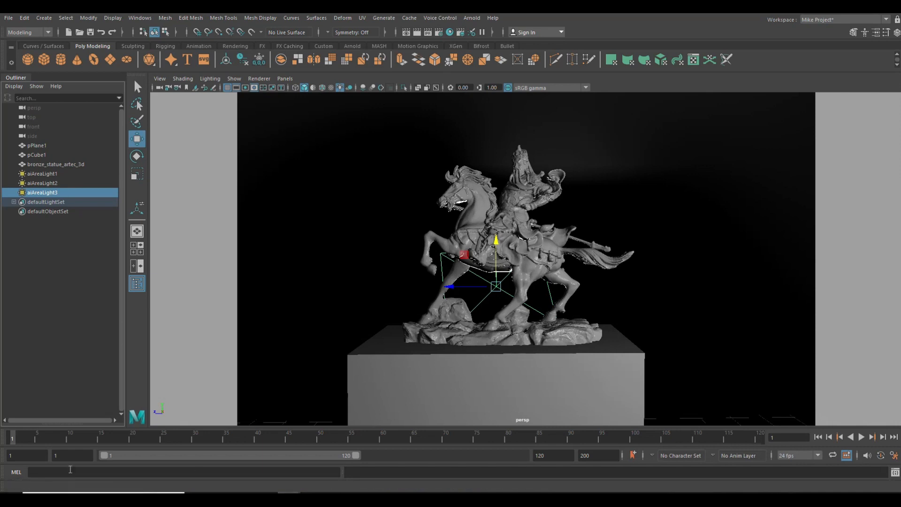
- Restore the bookmarked camera view, render the scene with Arnold, and minimize the RenderView window
scroll(649, 198, up, 2)
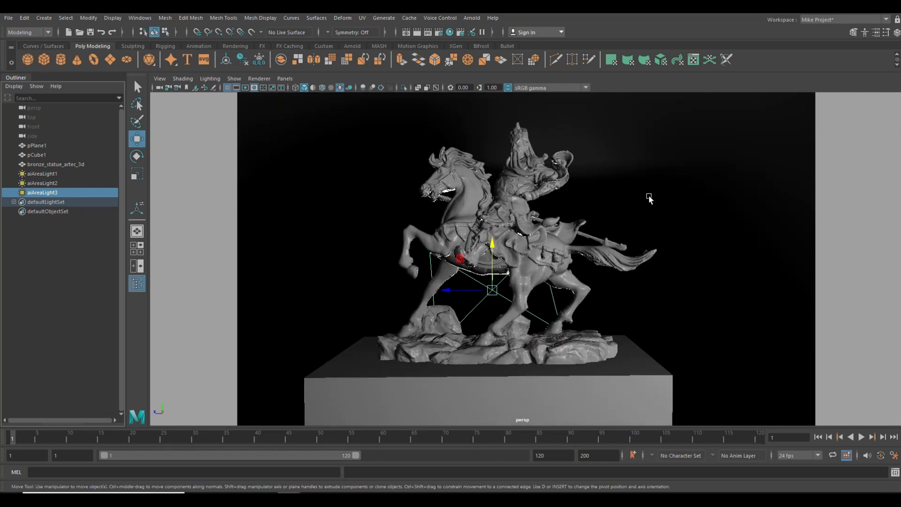
scroll(649, 198, down, 4)
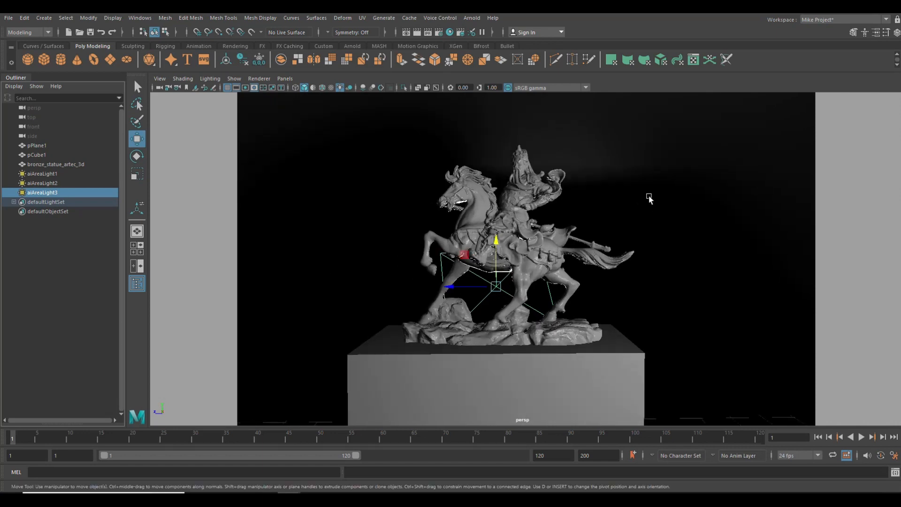
click(161, 79)
mouse_move(253, 240)
click(312, 245)
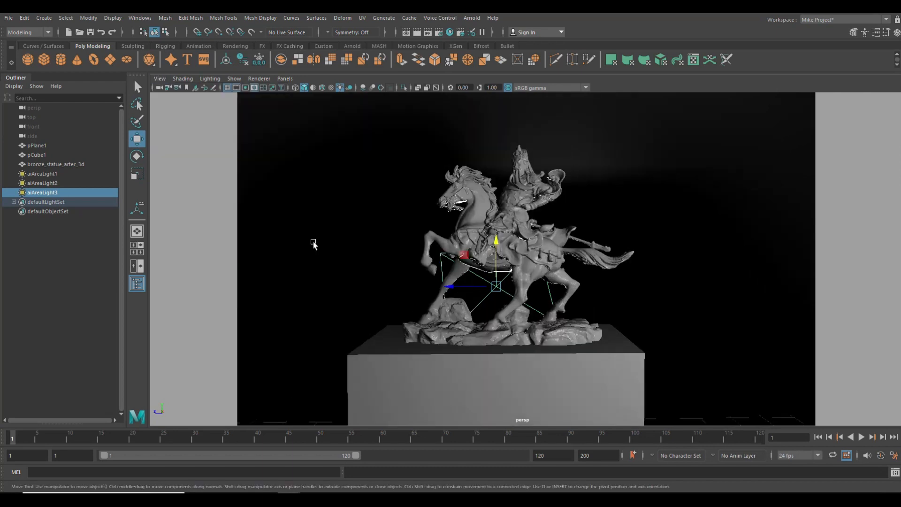
click(472, 19)
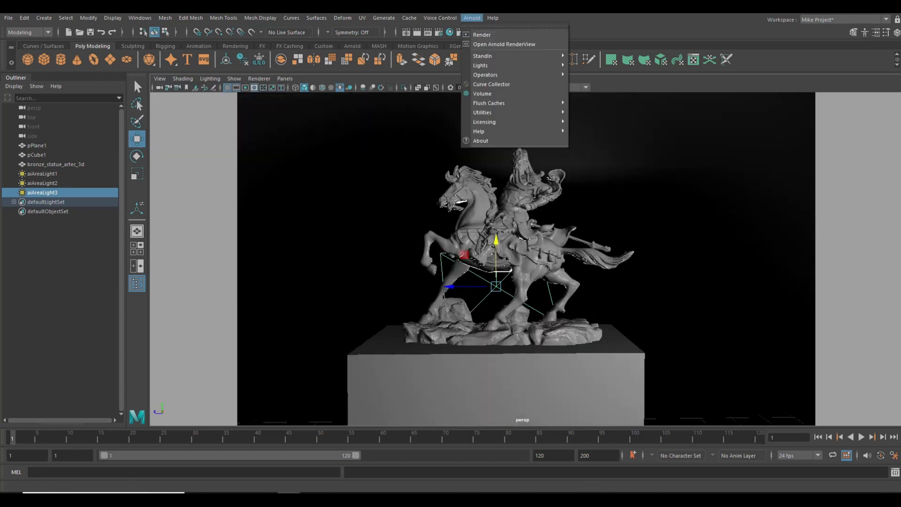
click(499, 35)
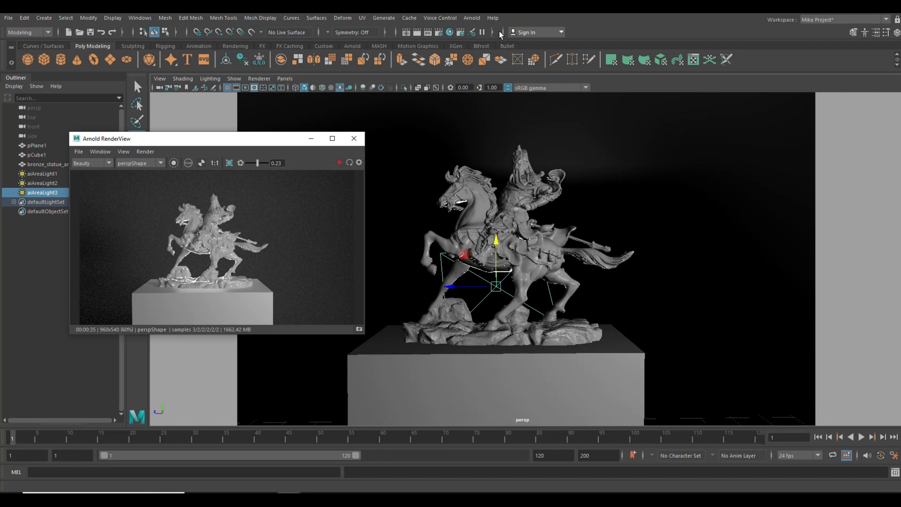
click(311, 139)
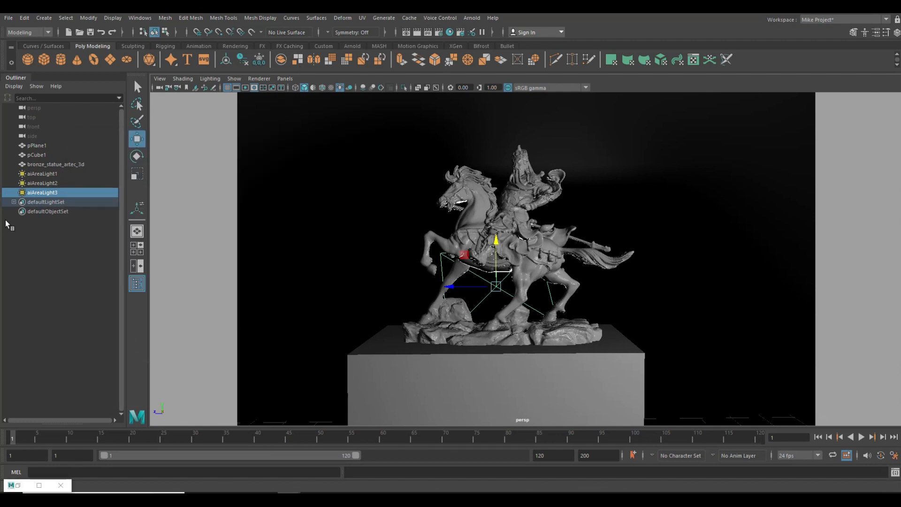
- Set the Samples attribute of aiAreaLight1 to 8
click(45, 174)
key(ctrl+a)
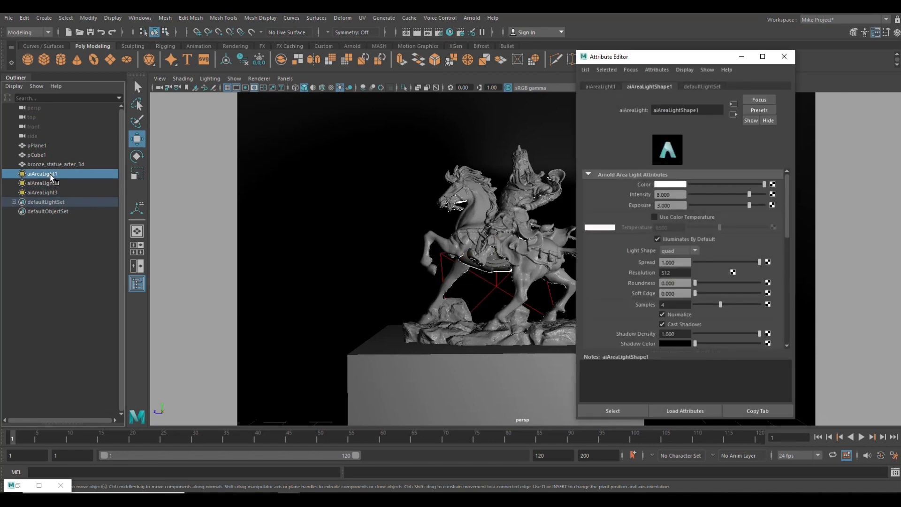
click(674, 305)
text(8)
key(Return)
- Set the Samples attribute of aiAreaLight2 to 8
click(40, 182)
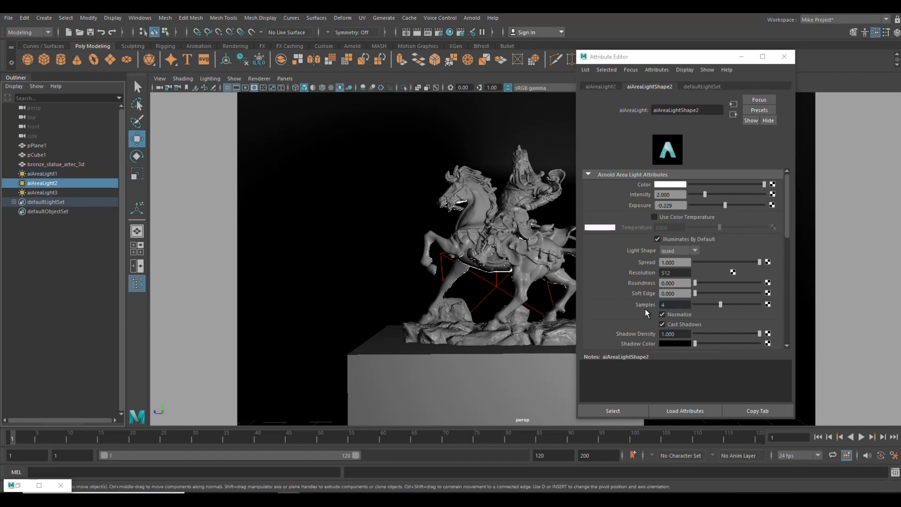
text(8)
key(Return)
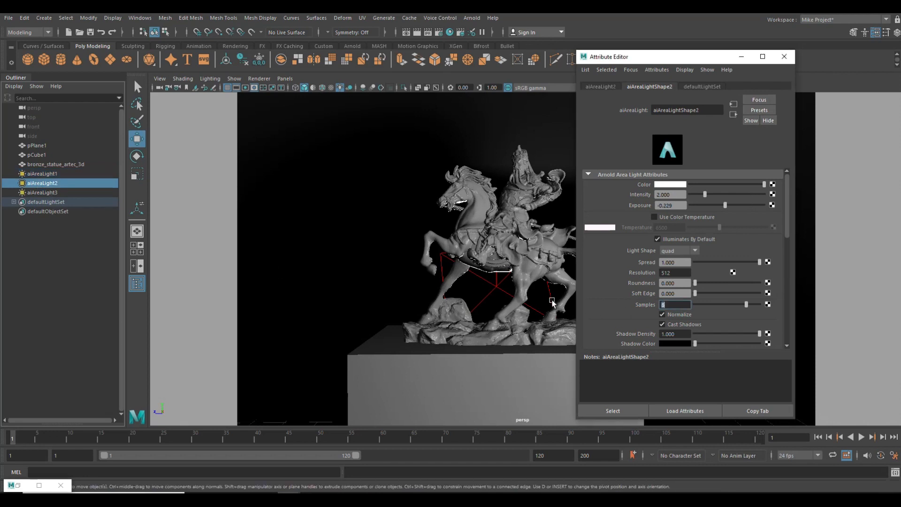
- Set the Samples attribute of aiAreaLight3 to 8, then close the Attribute Editor
click(42, 193)
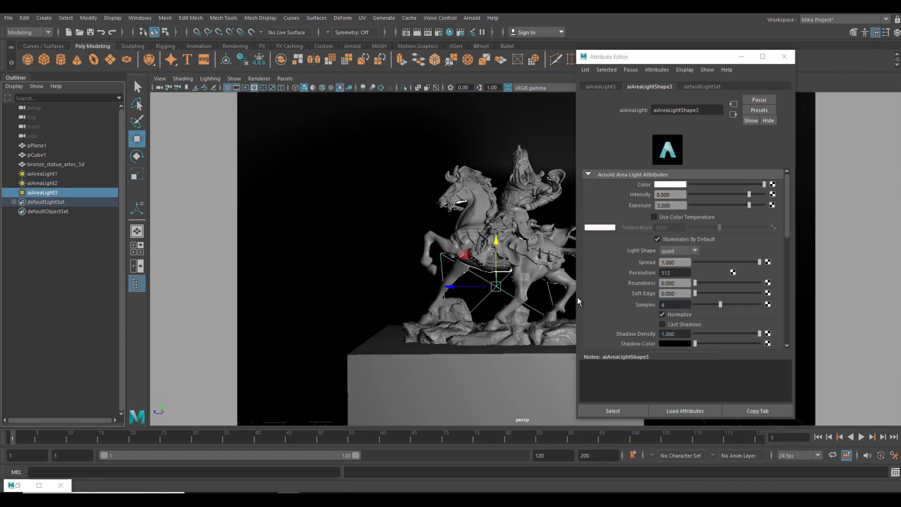
text(8)
key(Return)
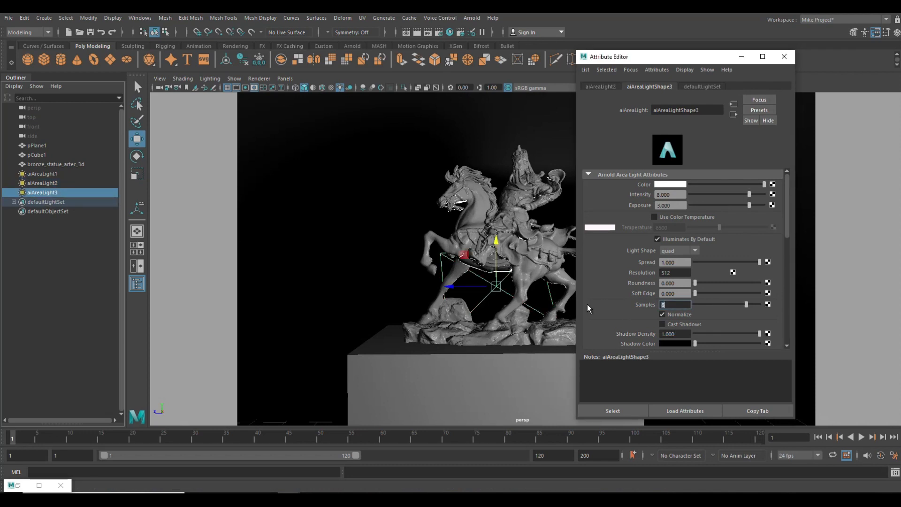
click(784, 57)
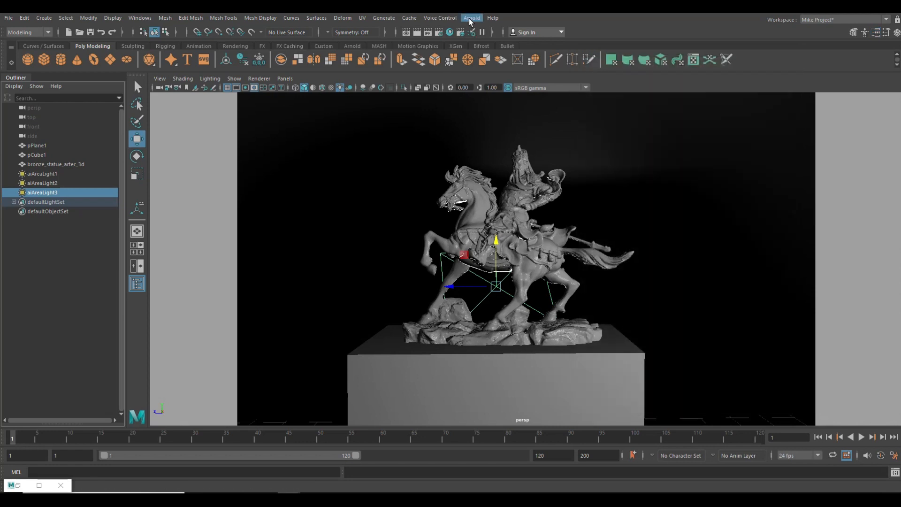
- Close the minimized window and render the statue scene again in the Arnold RenderView
click(472, 18)
click(488, 36)
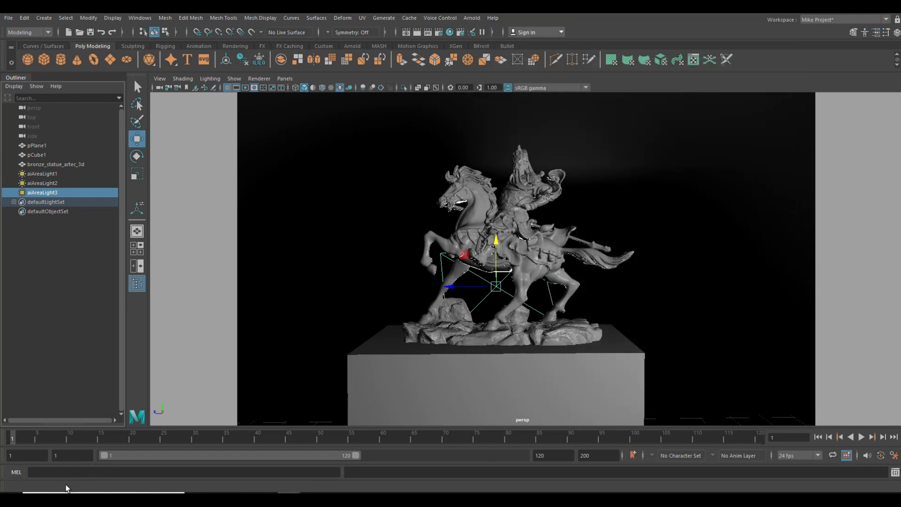
click(472, 18)
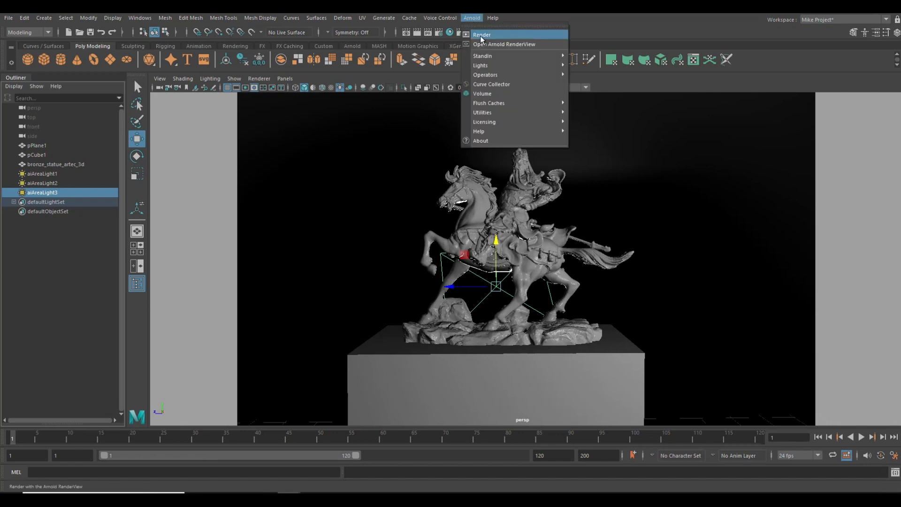
click(482, 33)
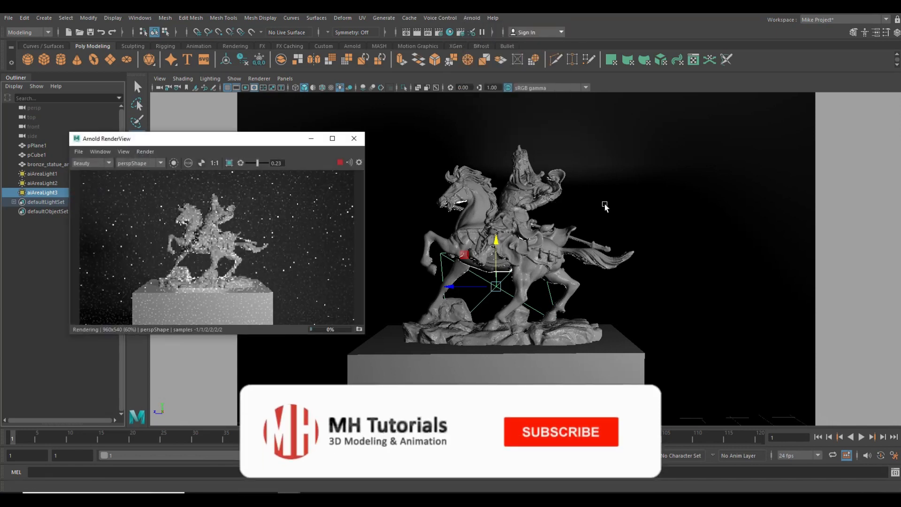